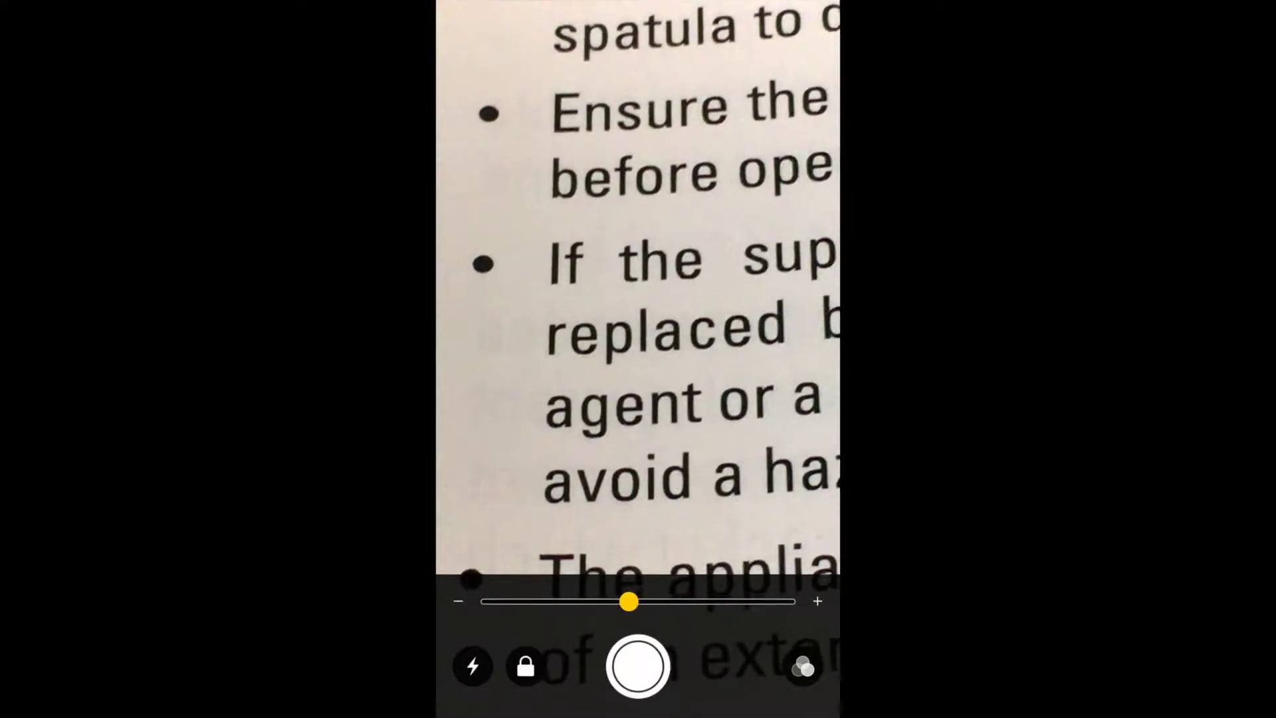
click(526, 666)
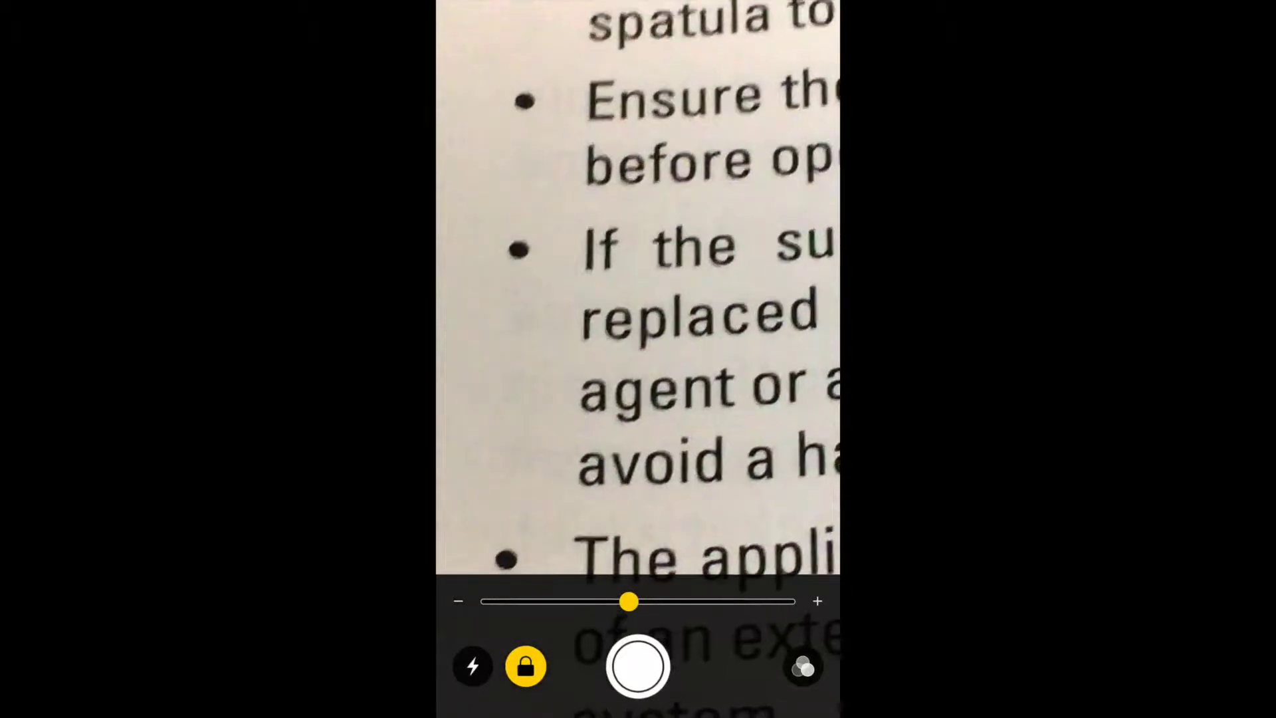
click(526, 665)
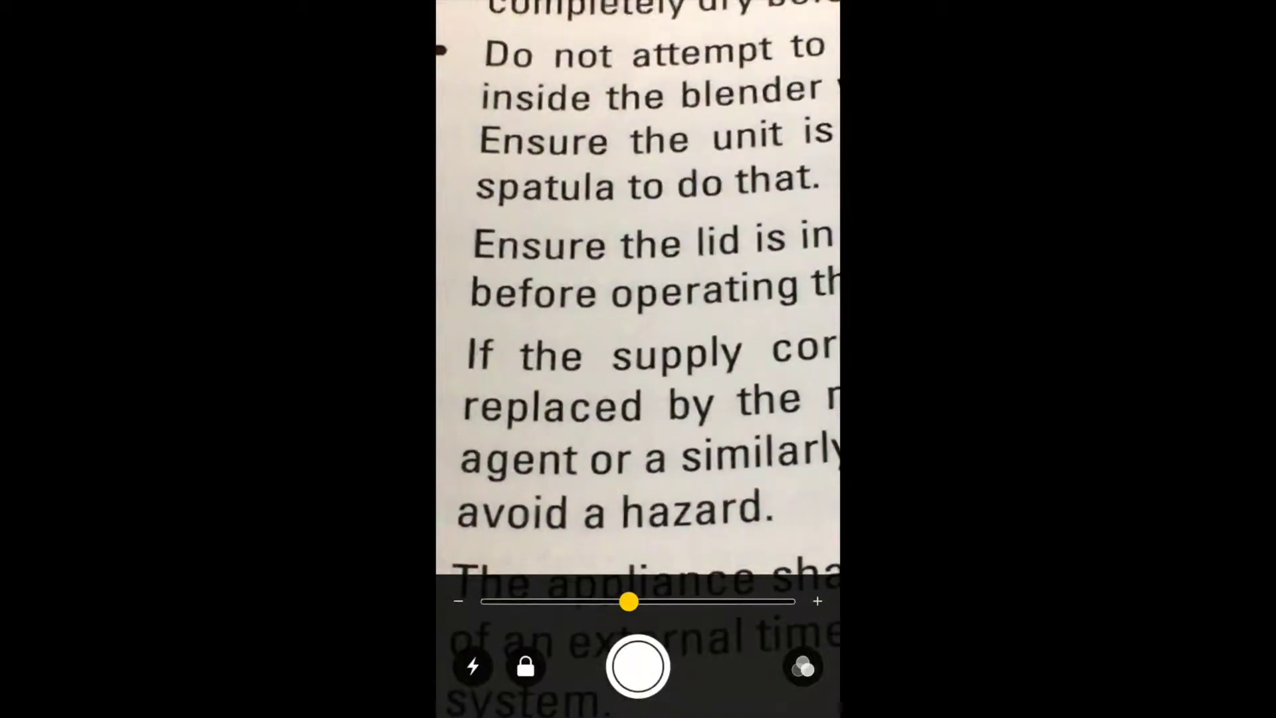
click(639, 665)
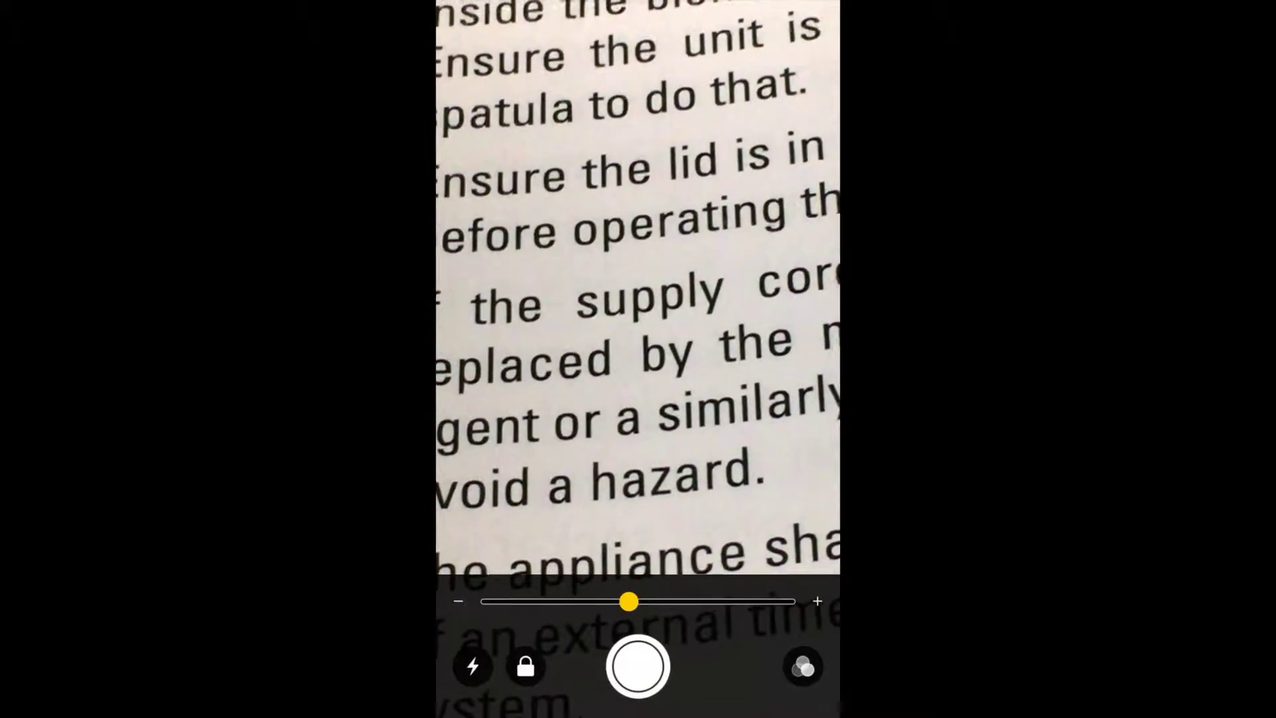
Step: Show the filter controls, invert the magnified text's colours, then turn inversion off
click(802, 667)
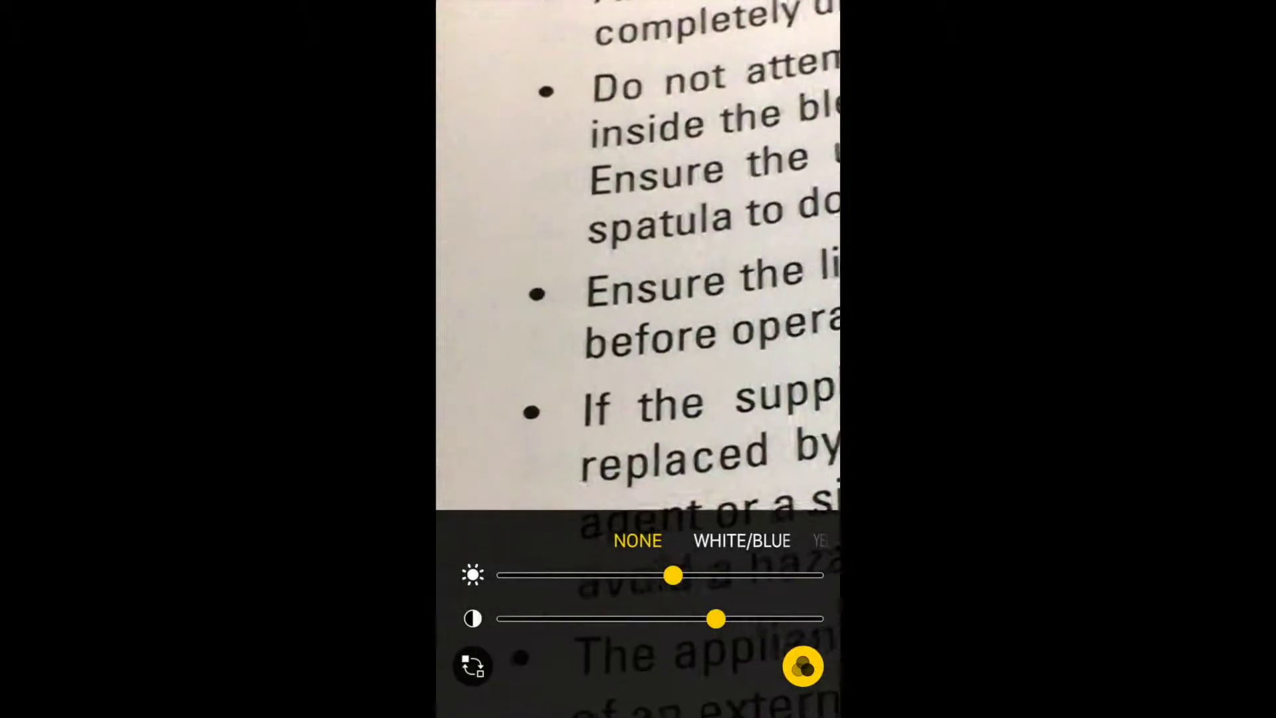
click(473, 666)
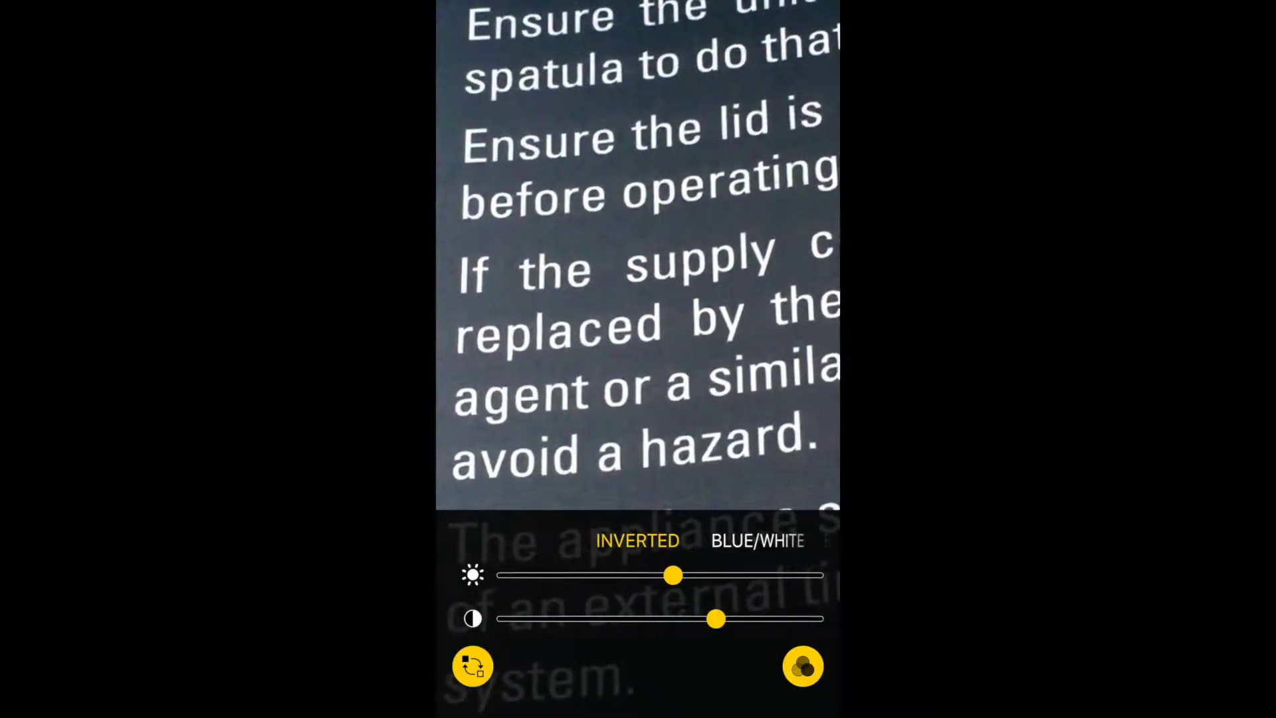
drag(598, 540, 757, 540)
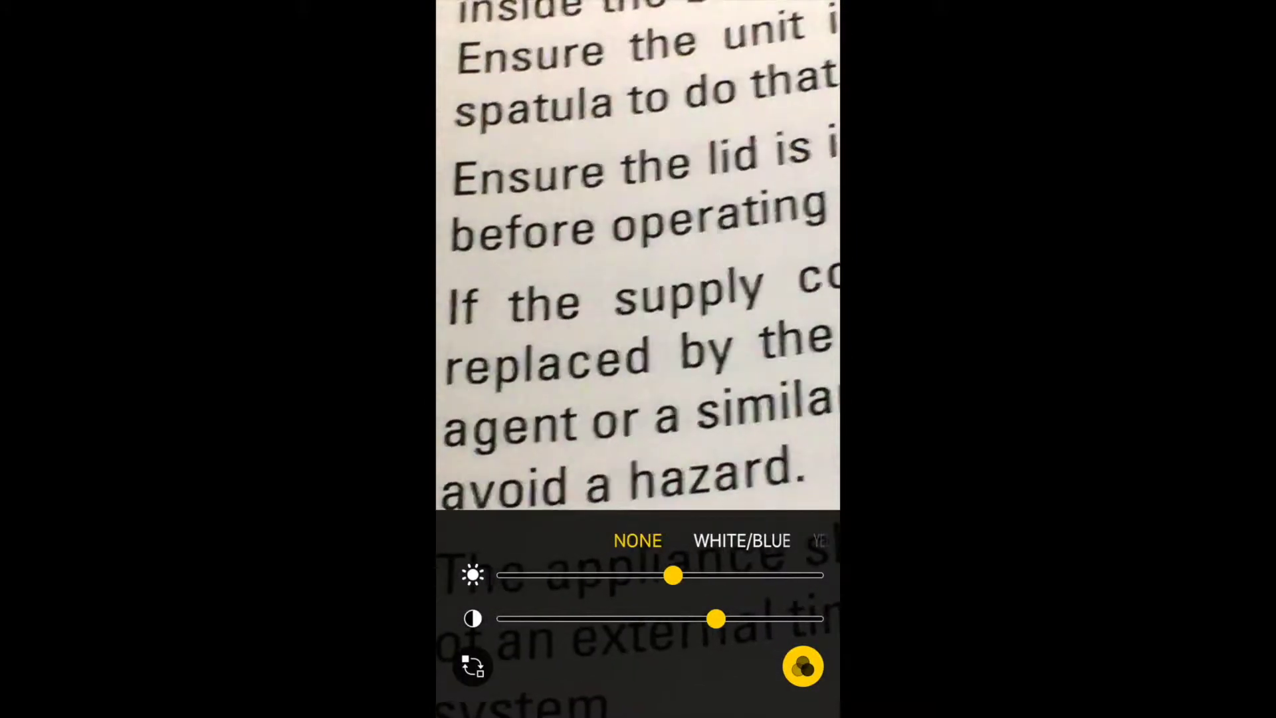
Step: Try the White/Blue, Yellow/Blue and Greyscale filters, then return to None
click(742, 539)
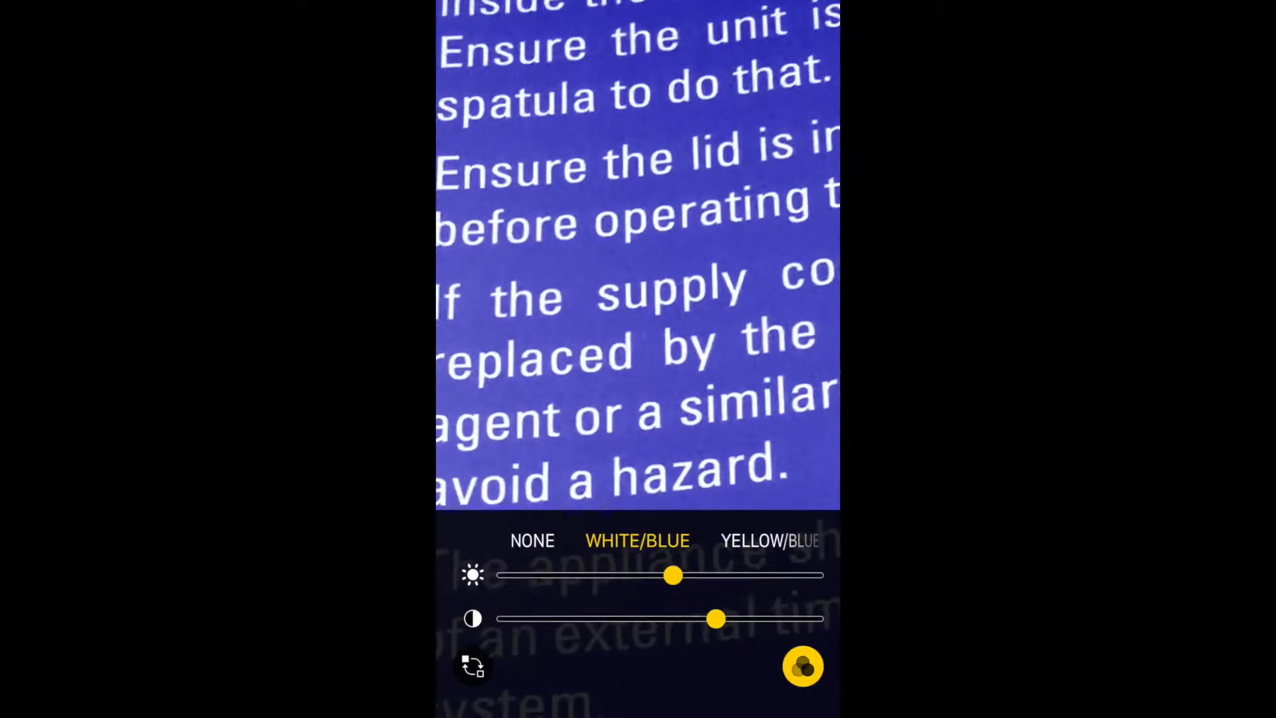
click(769, 539)
click(769, 540)
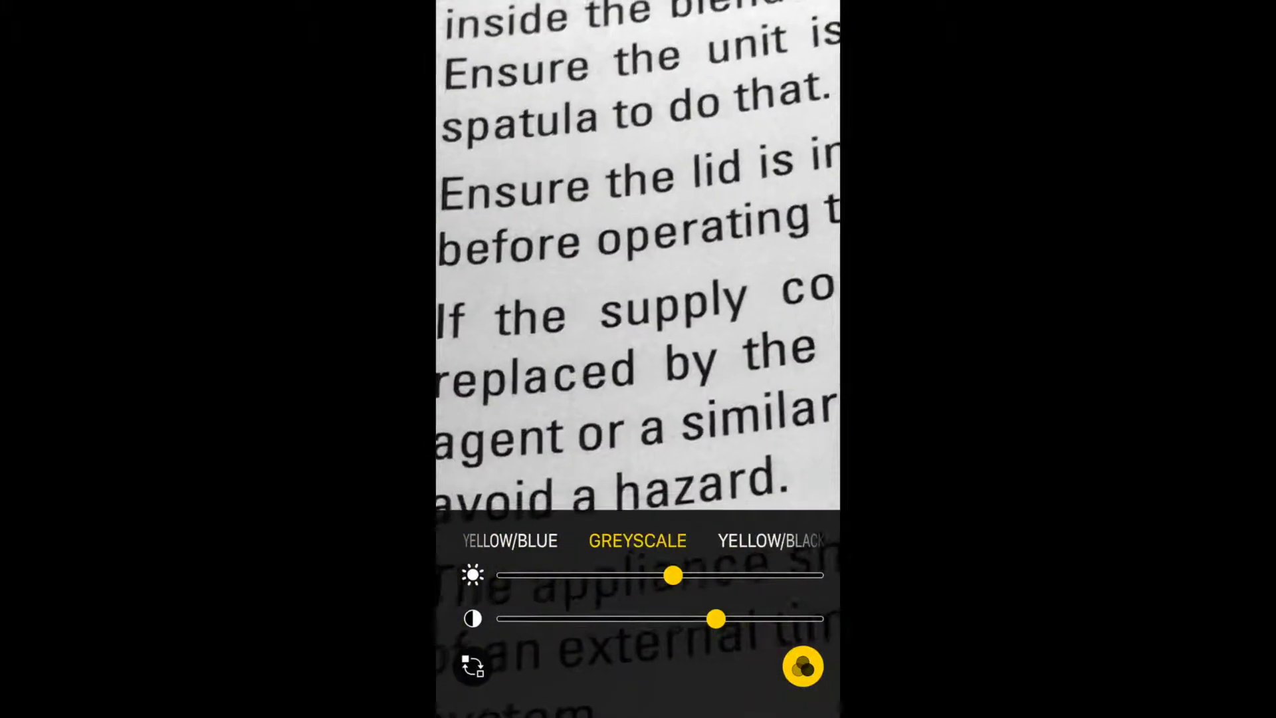
click(509, 539)
click(506, 539)
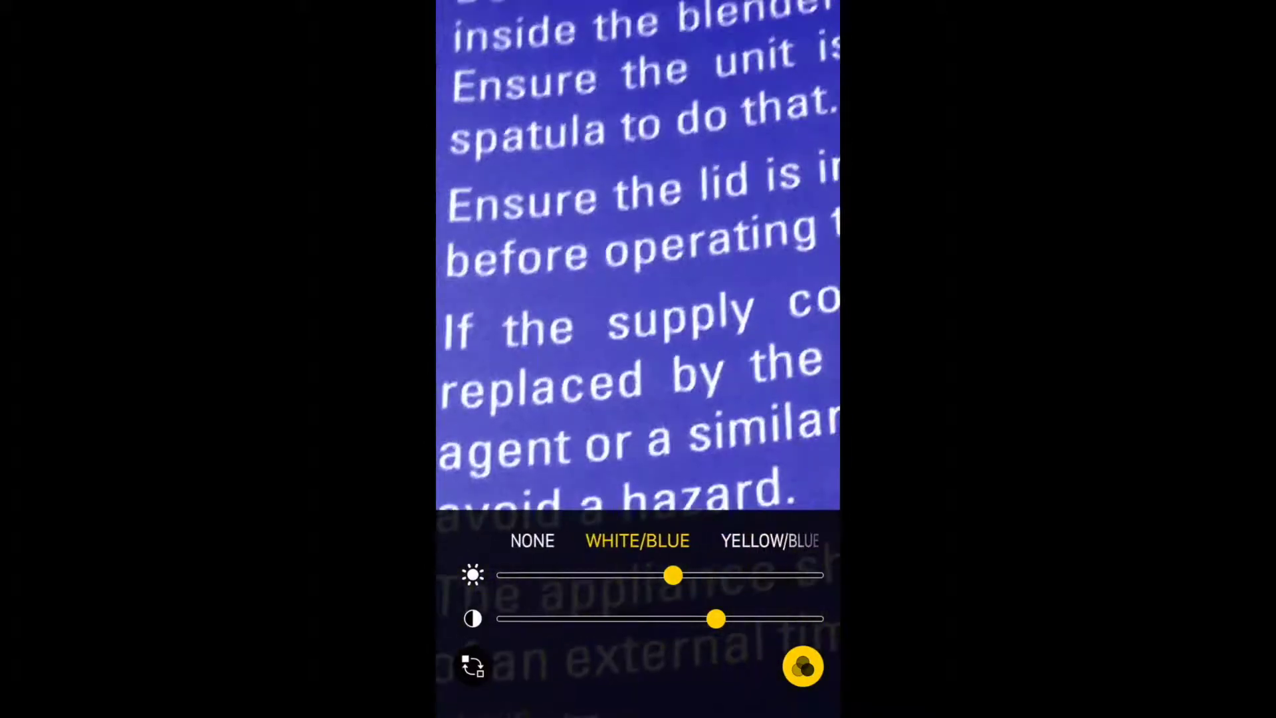
click(532, 540)
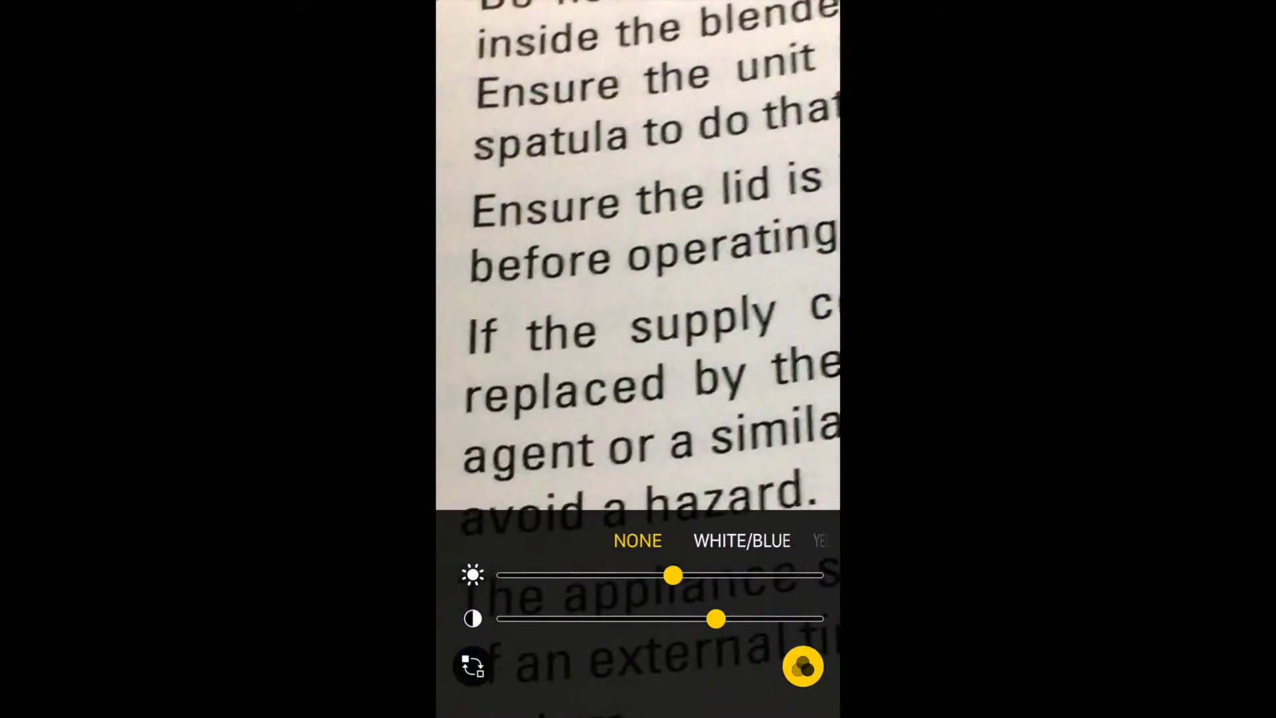
Step: Retune brightness and raise the contrast of the magnified text with the sliders
mouse_move(673, 575)
mouse_down()
mouse_move(581, 575)
mouse_move(719, 575)
mouse_move(639, 575)
mouse_move(661, 575)
mouse_up()
mouse_move(715, 619)
mouse_down()
mouse_move(623, 619)
mouse_move(735, 620)
mouse_up()
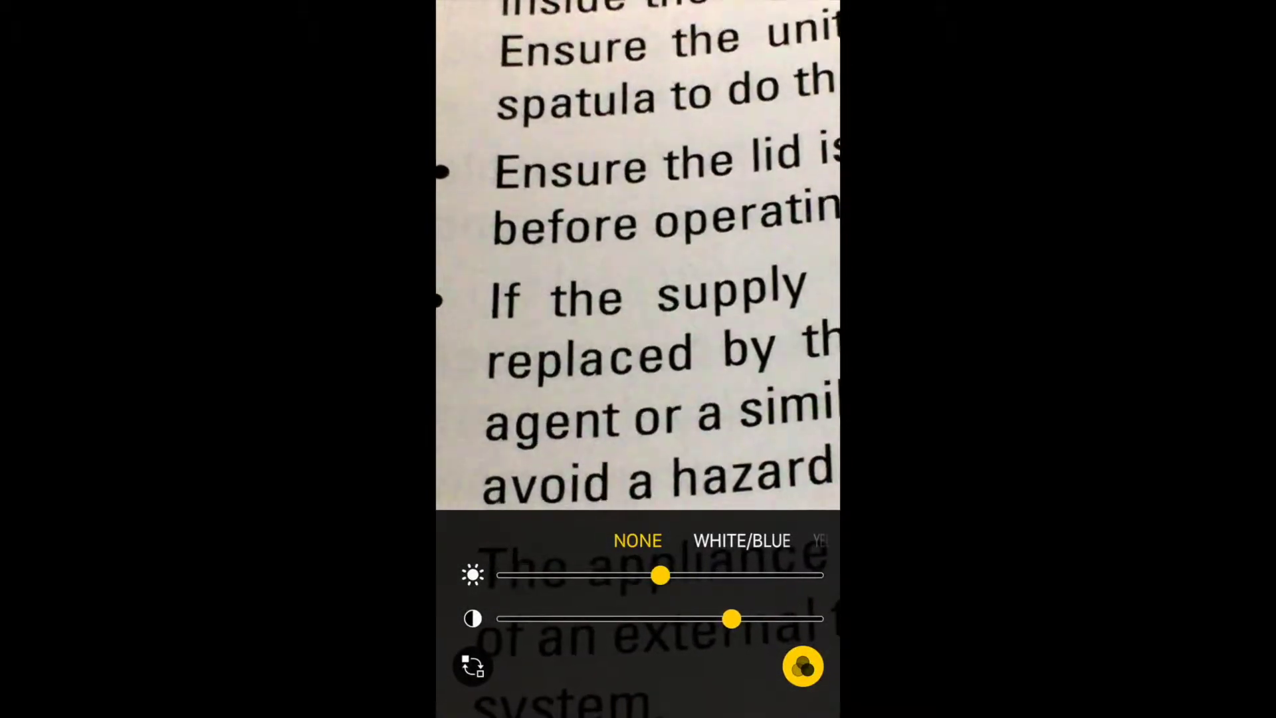
drag(698, 619, 734, 619)
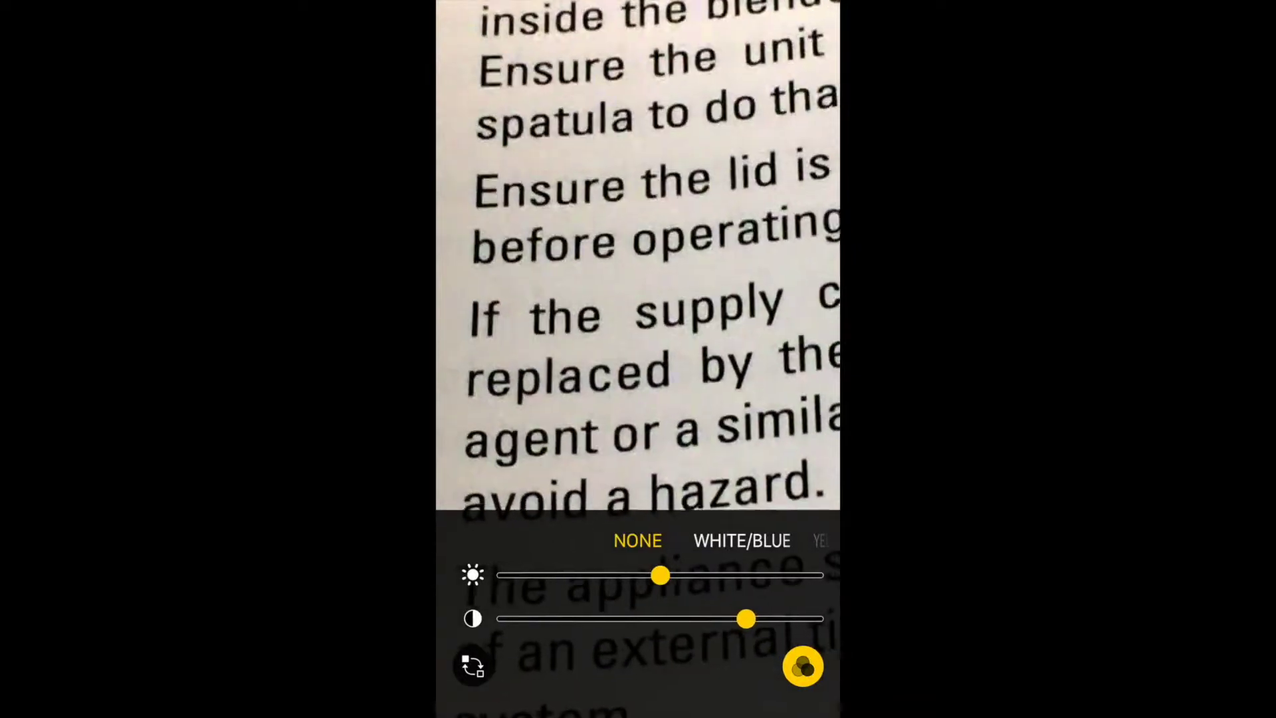
mouse_move(662, 576)
mouse_down()
mouse_move(705, 575)
mouse_move(660, 575)
mouse_up()
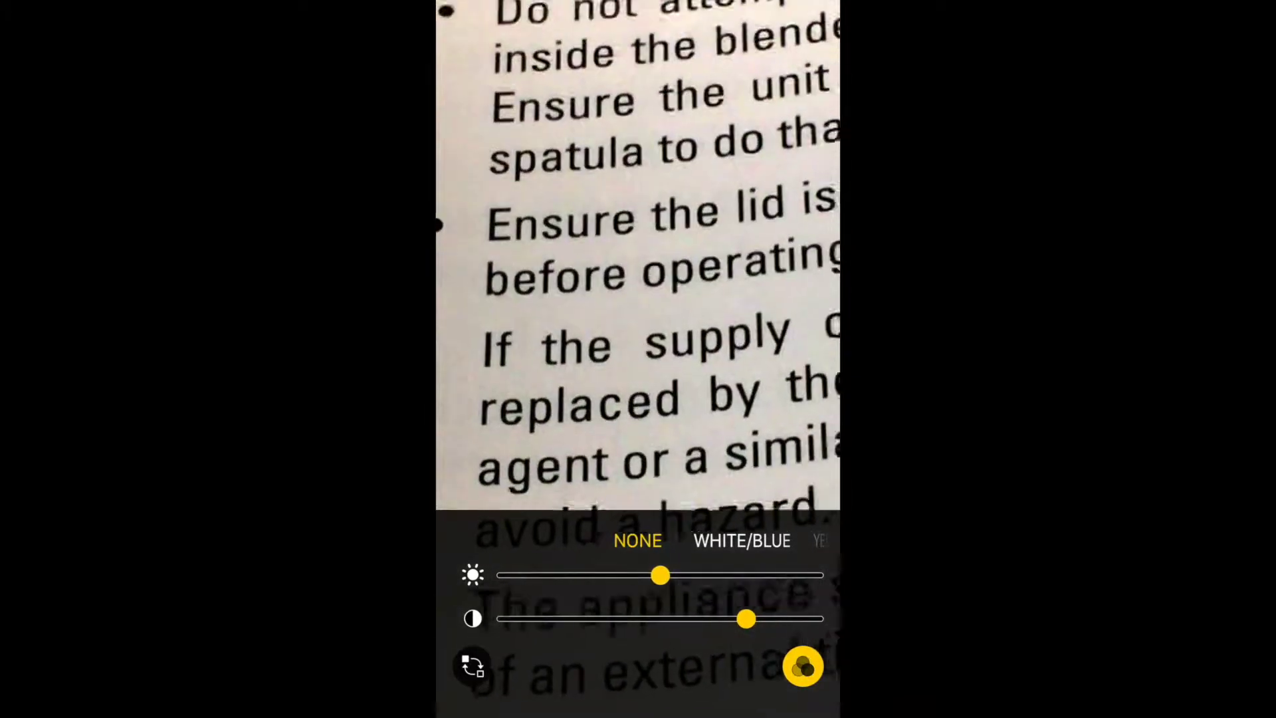
drag(746, 619, 760, 619)
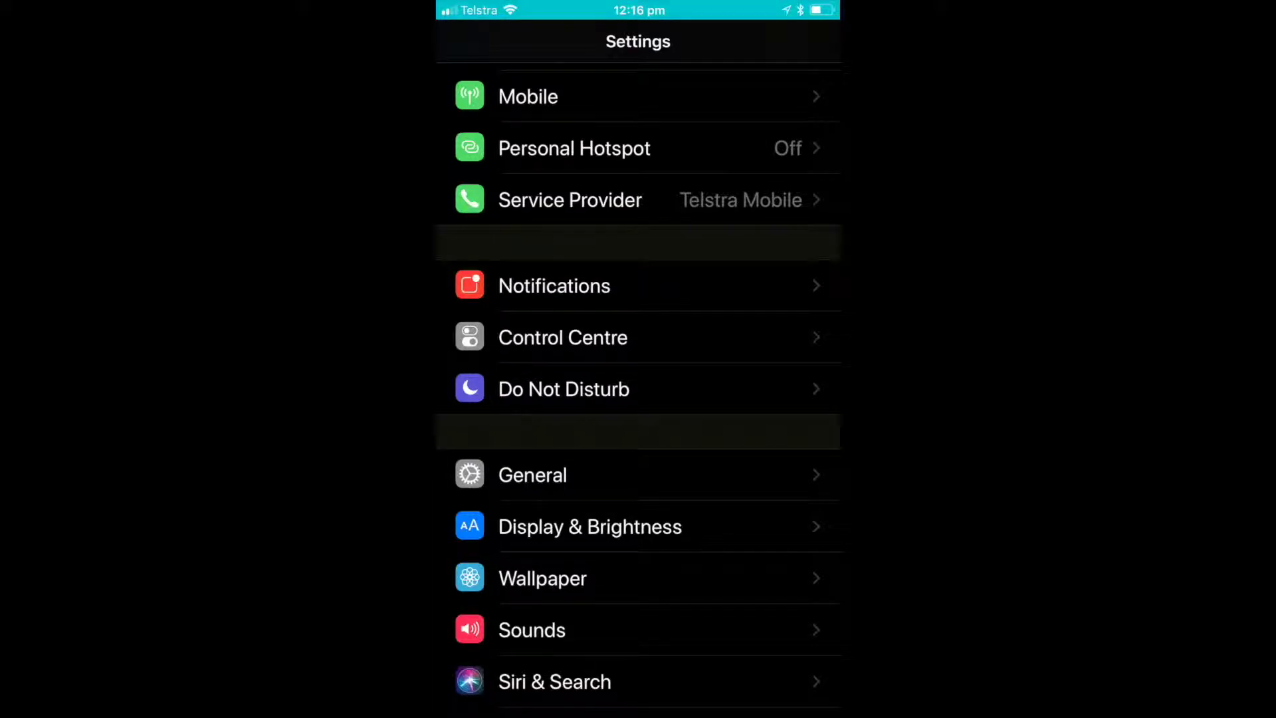
Step: Add Magnifier to Control Centre's included controls in Customise Controls
click(562, 337)
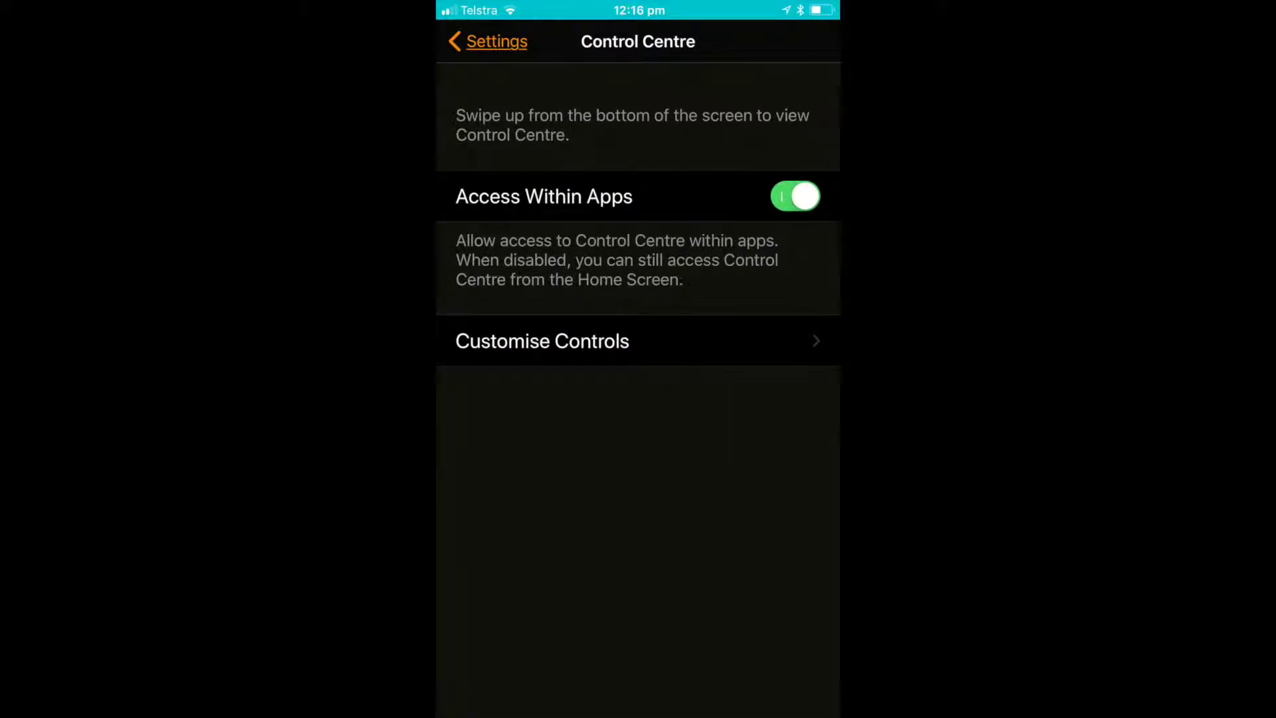
click(542, 341)
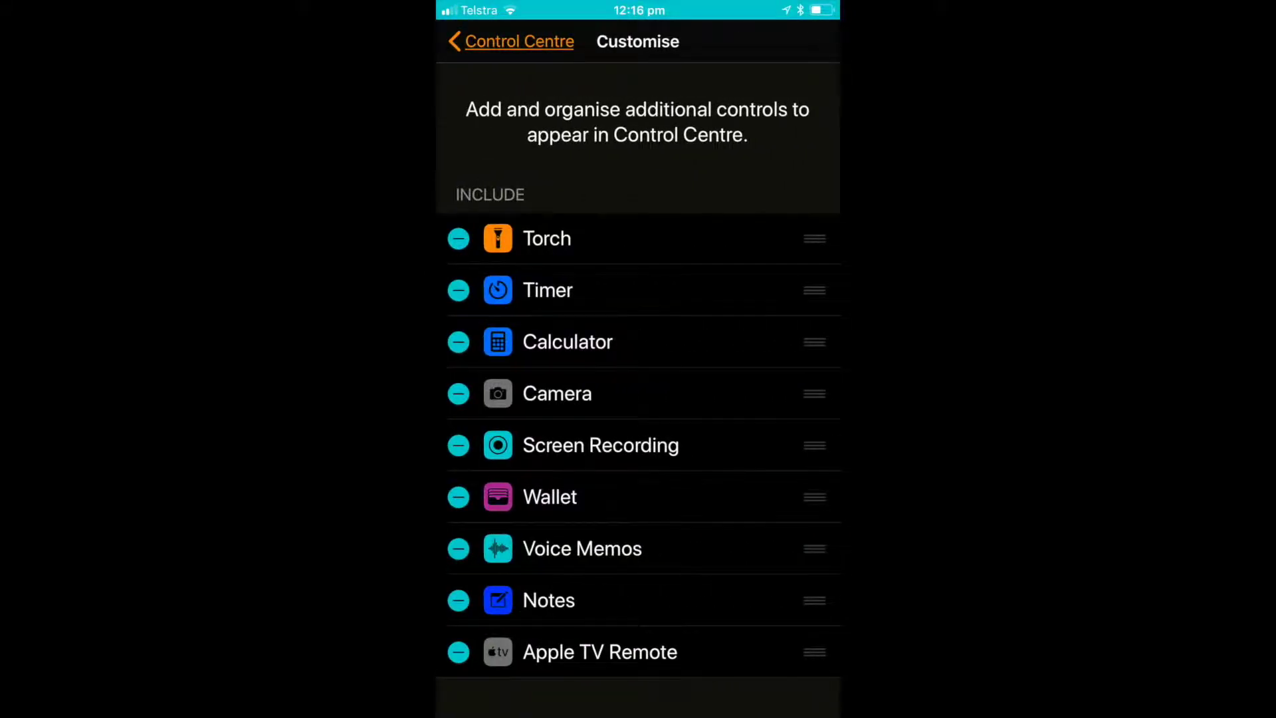
scroll(639, 389, down, 3)
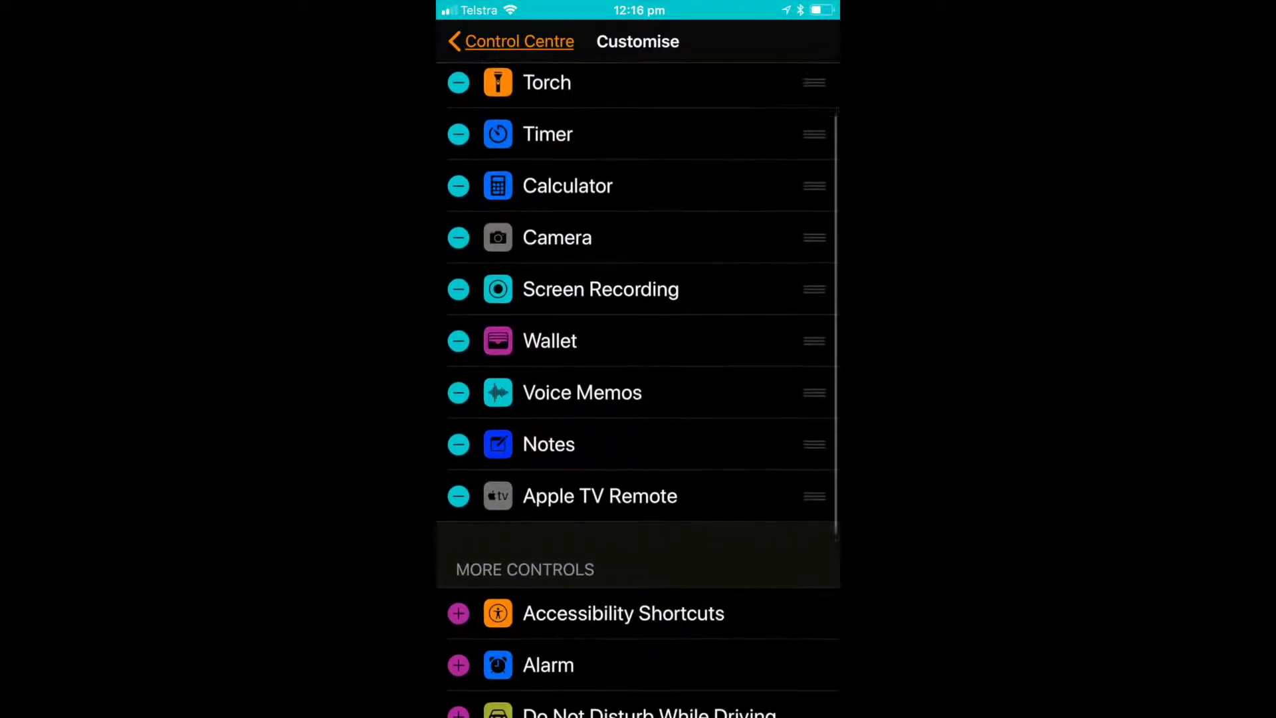
scroll(637, 388, up, 3)
scroll(638, 388, down, 3)
scroll(638, 389, down, 5)
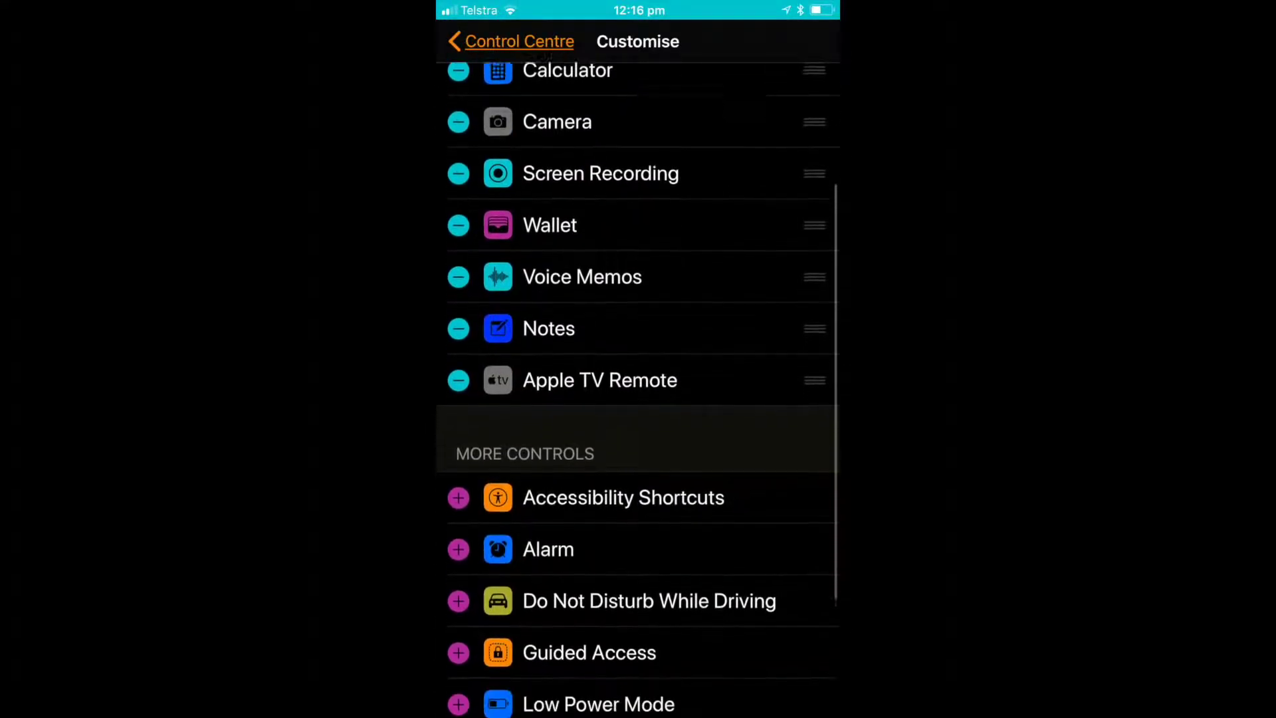
scroll(637, 389, down, 1)
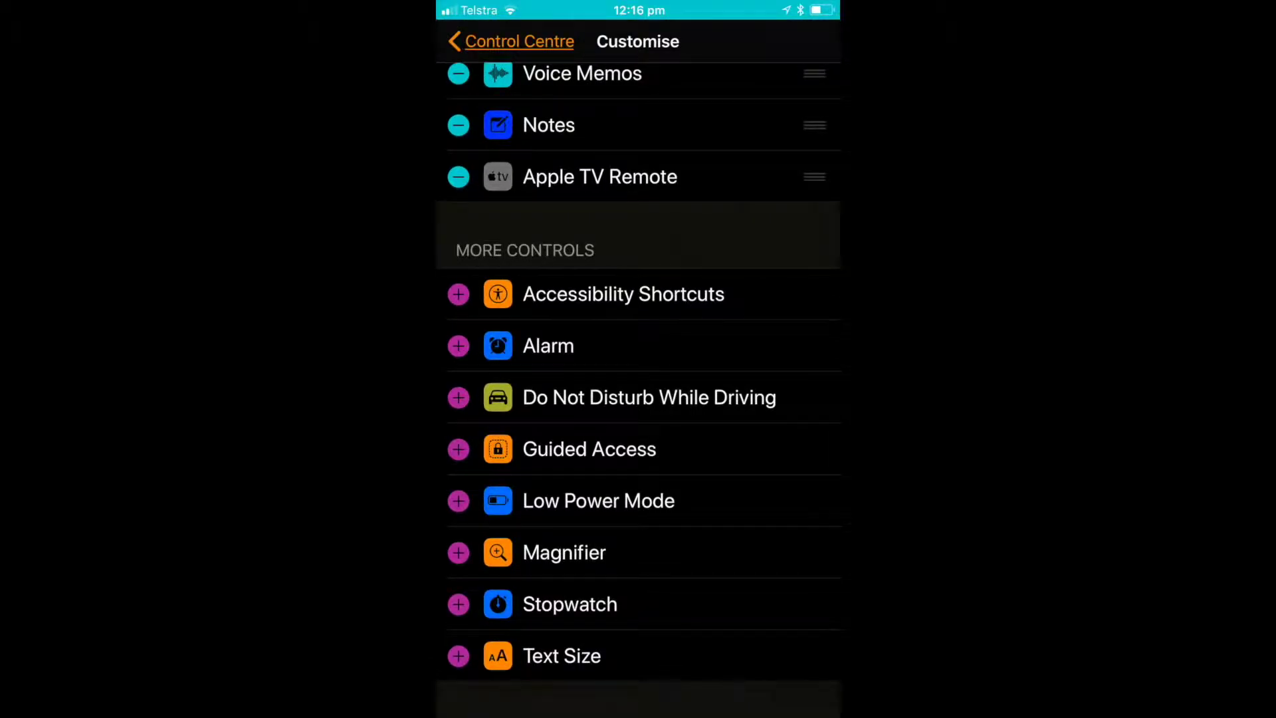
click(458, 552)
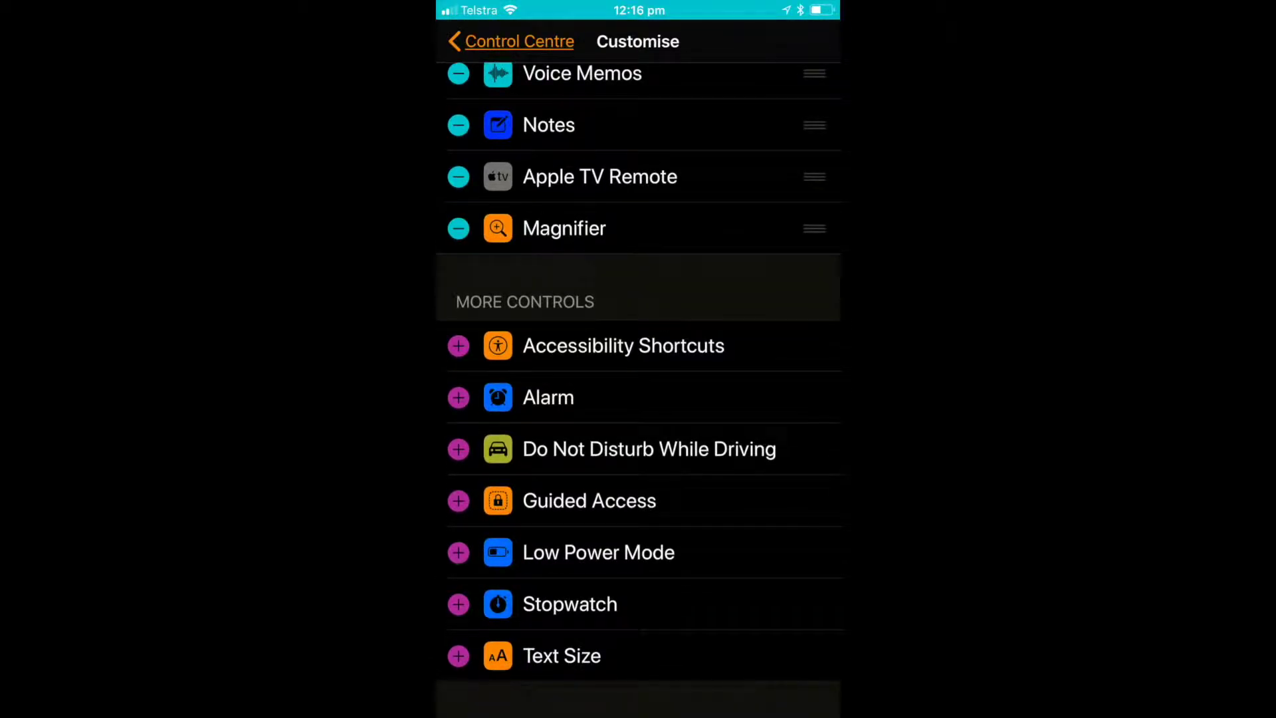
scroll(639, 389, up, 3)
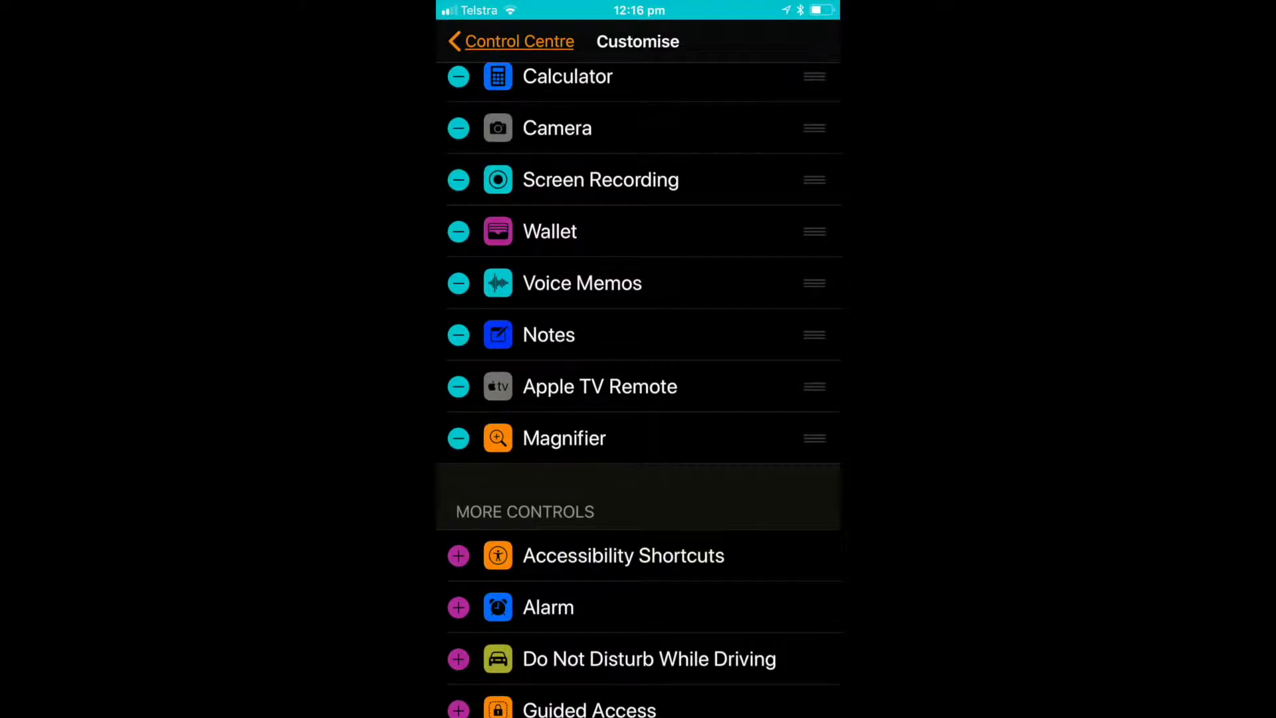
Step: Place Magnifier above Apple TV Remote and verify it appears in Control Centre
drag(815, 437, 814, 388)
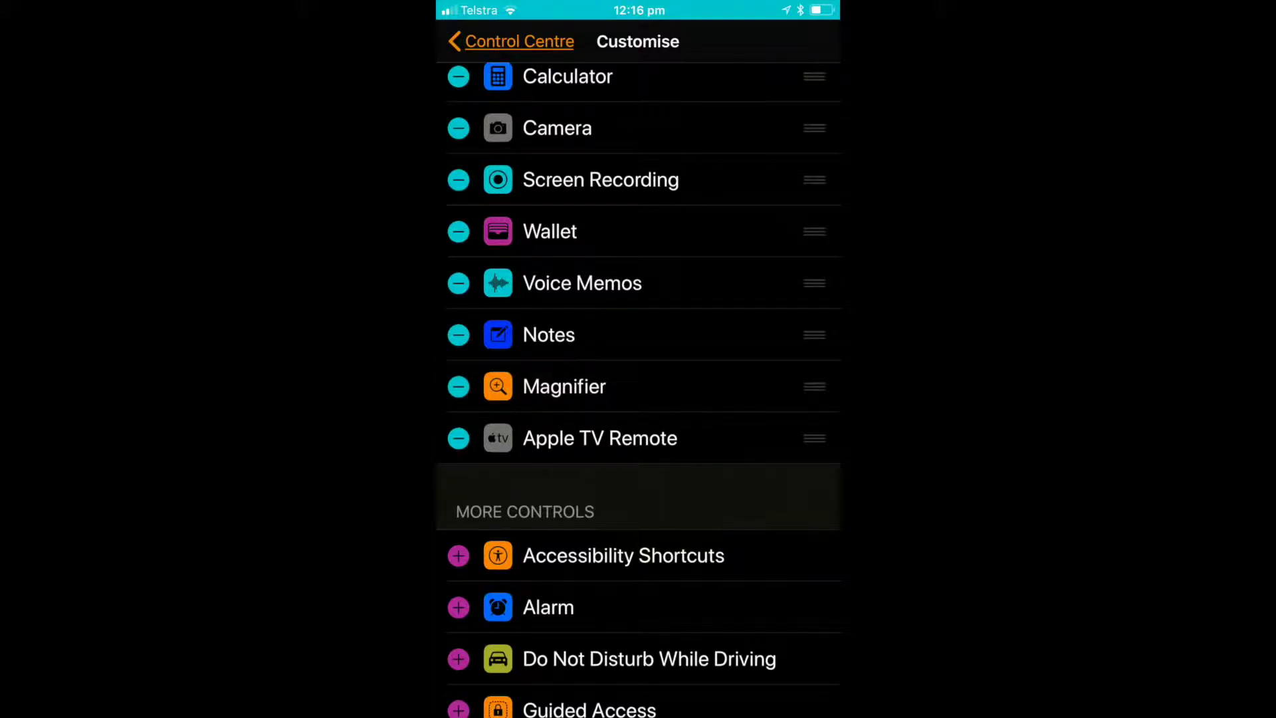
click(513, 41)
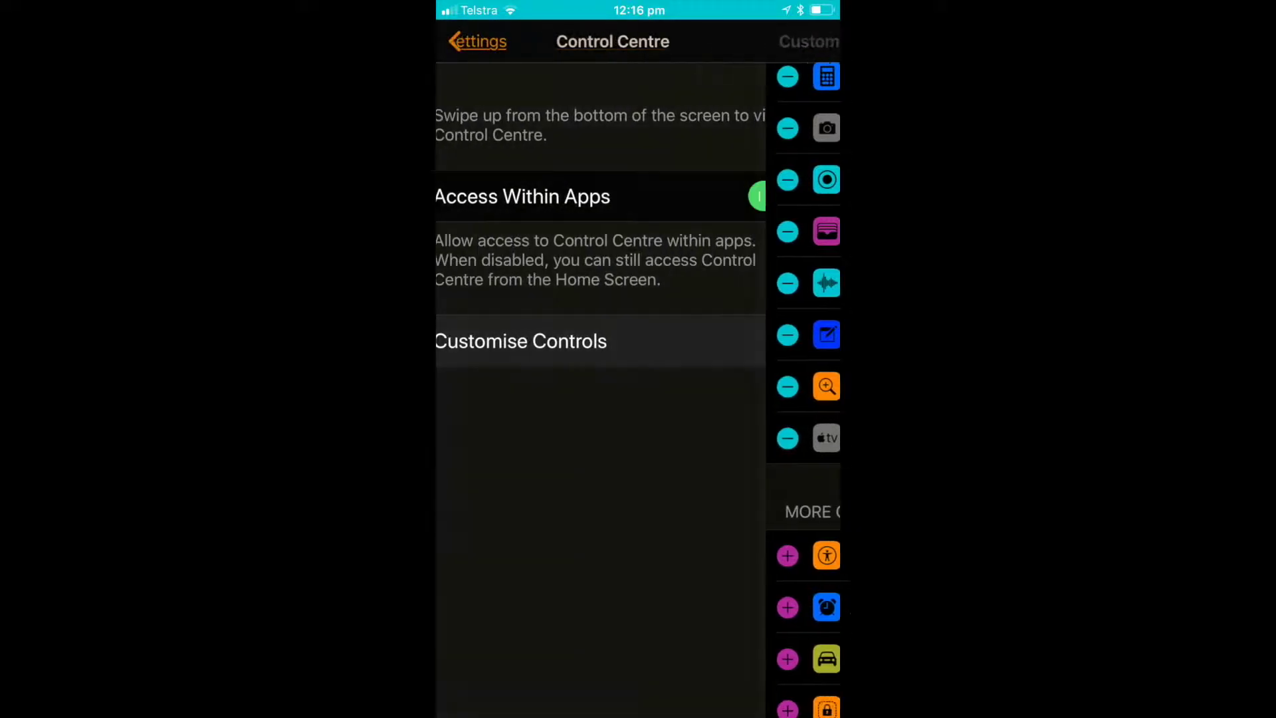
drag(638, 713, 638, 399)
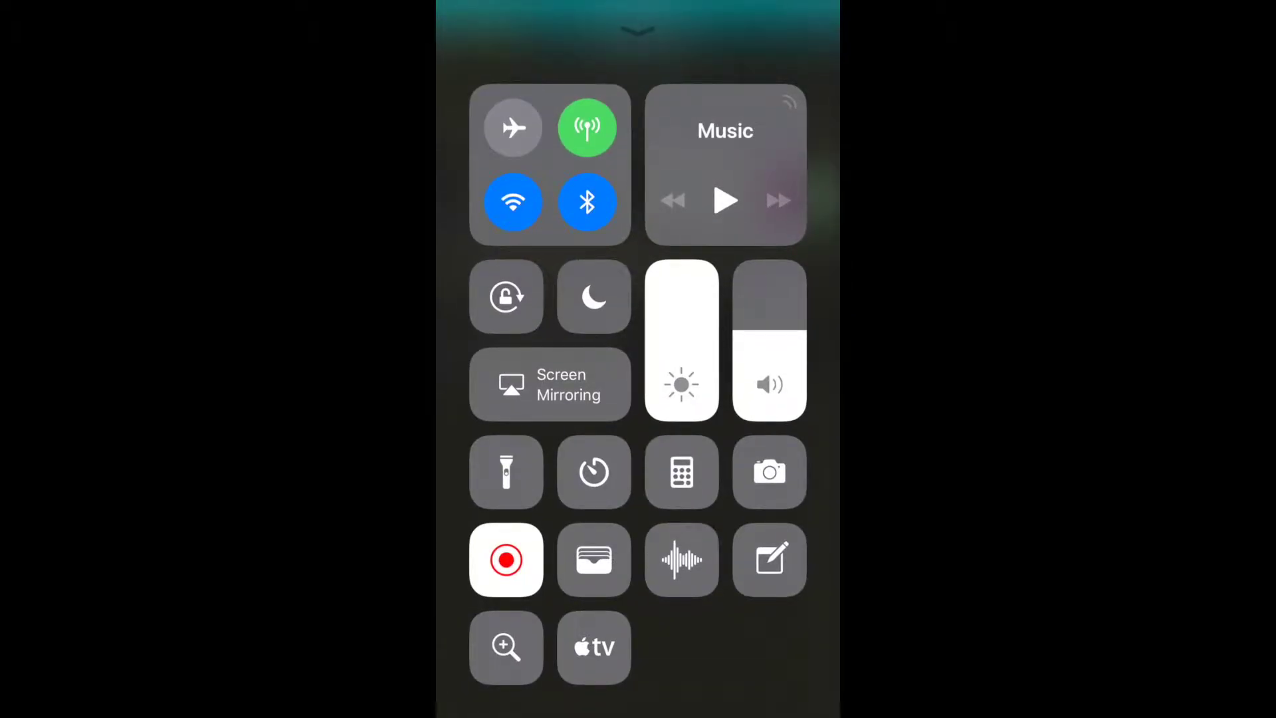
drag(638, 199, 639, 647)
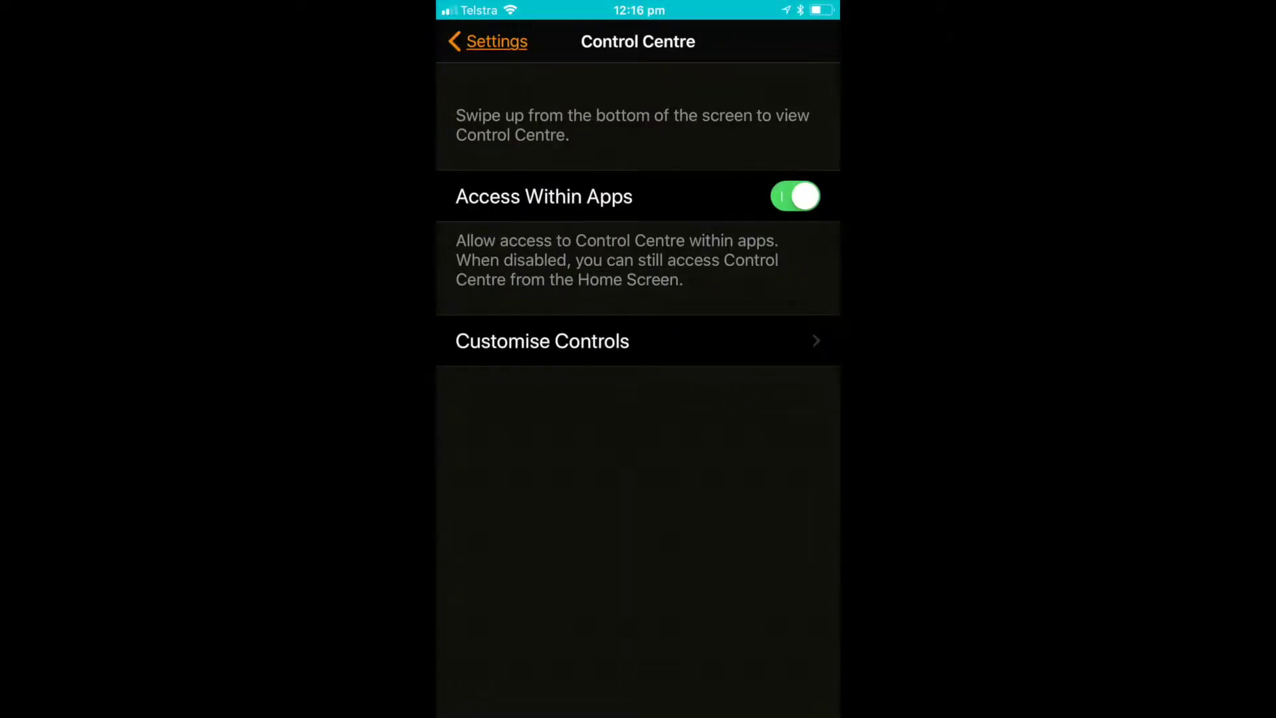
Step: Open General > Accessibility > Magnifier and toggle Magnifier off and back on
click(489, 41)
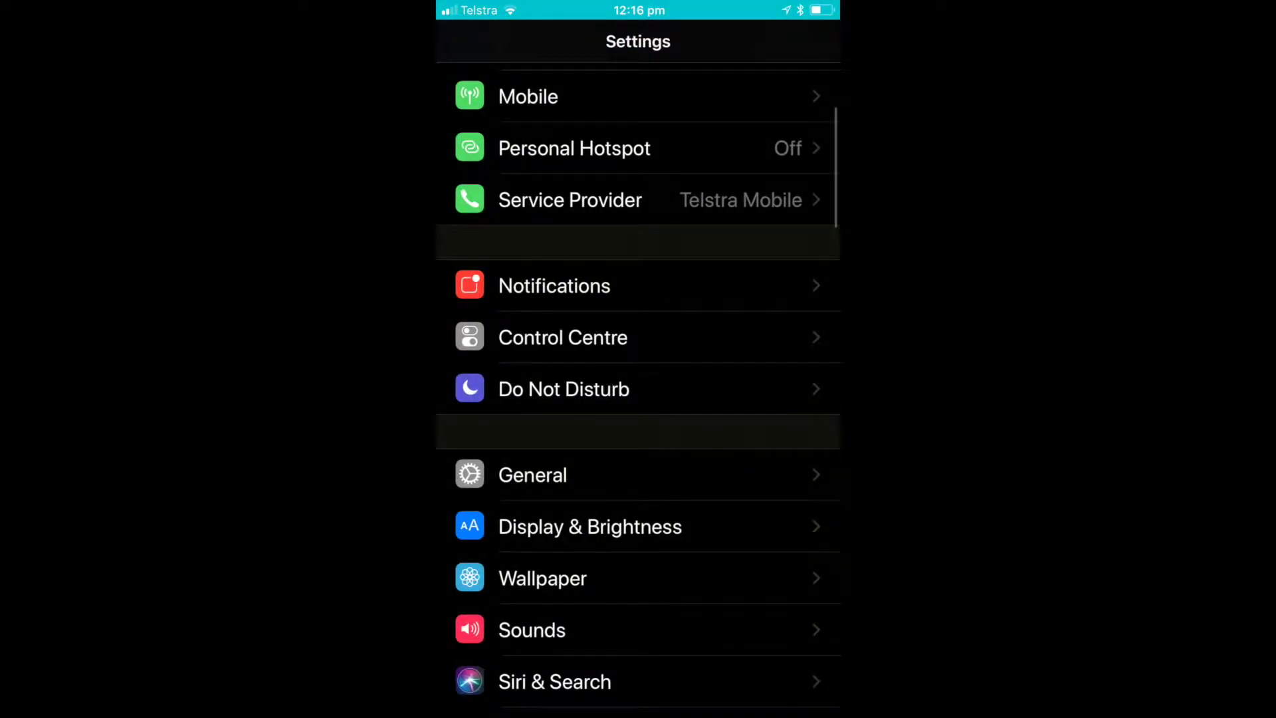
click(533, 475)
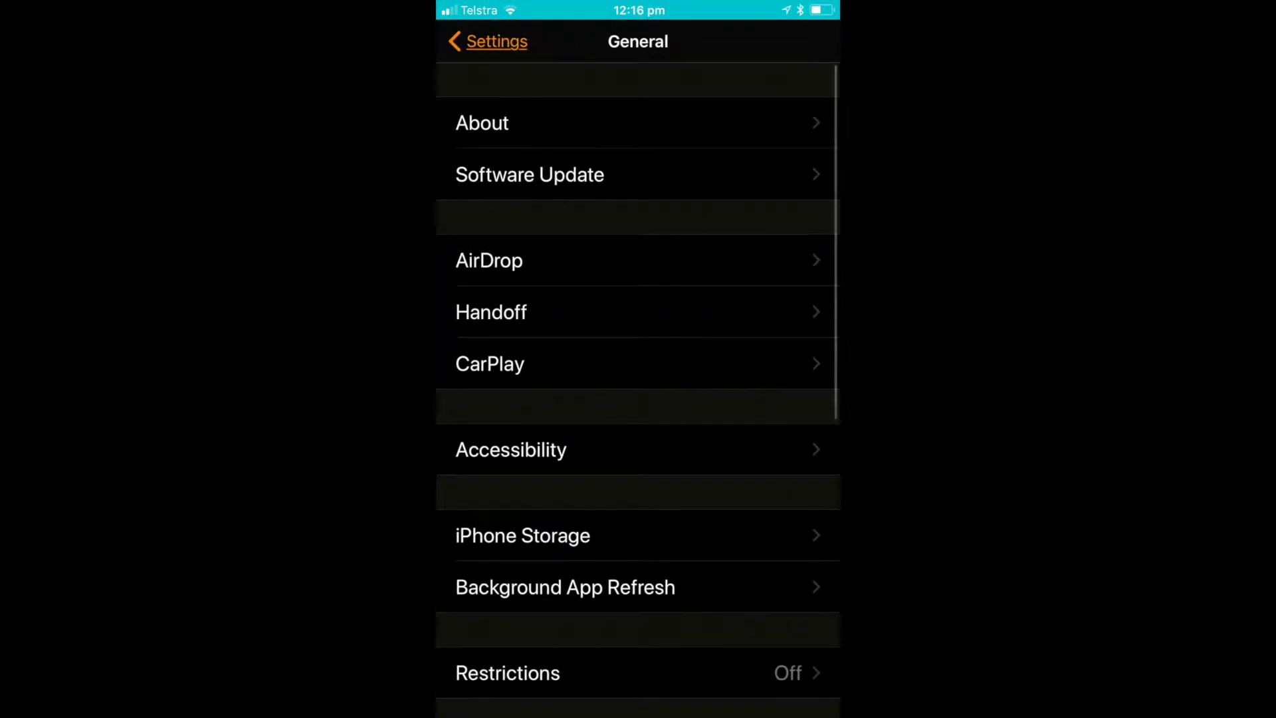
click(511, 449)
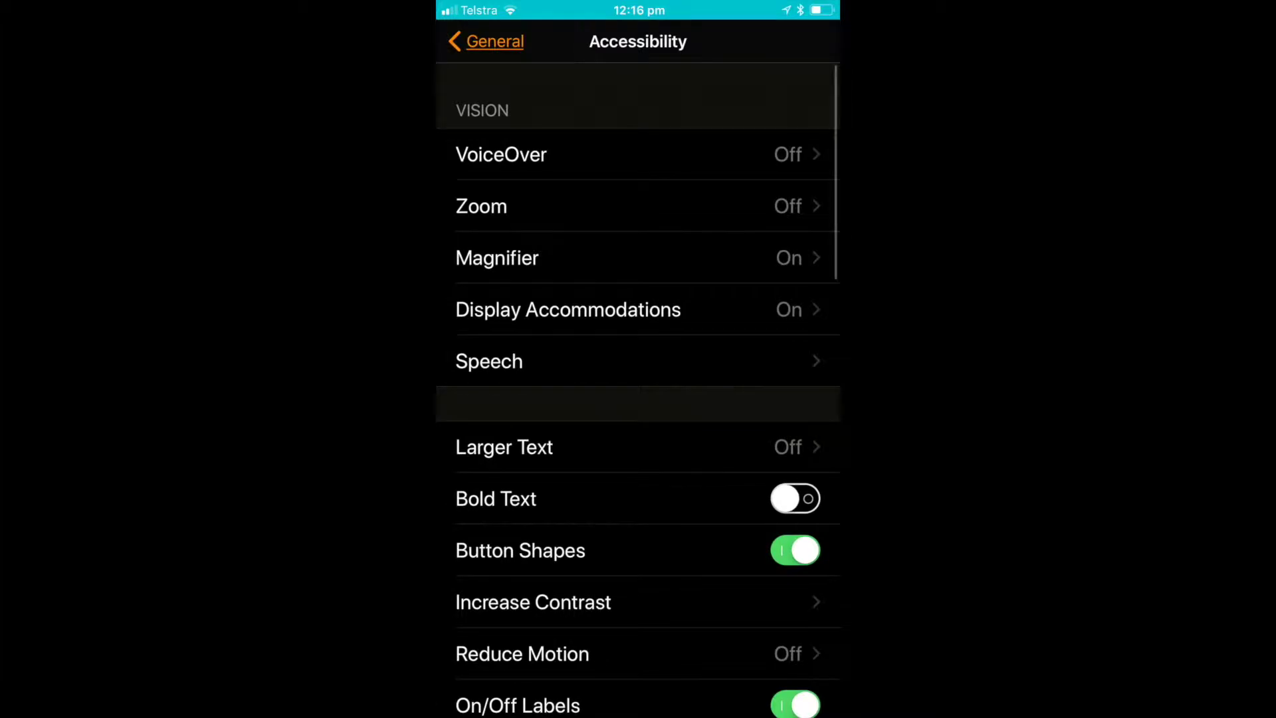
click(496, 257)
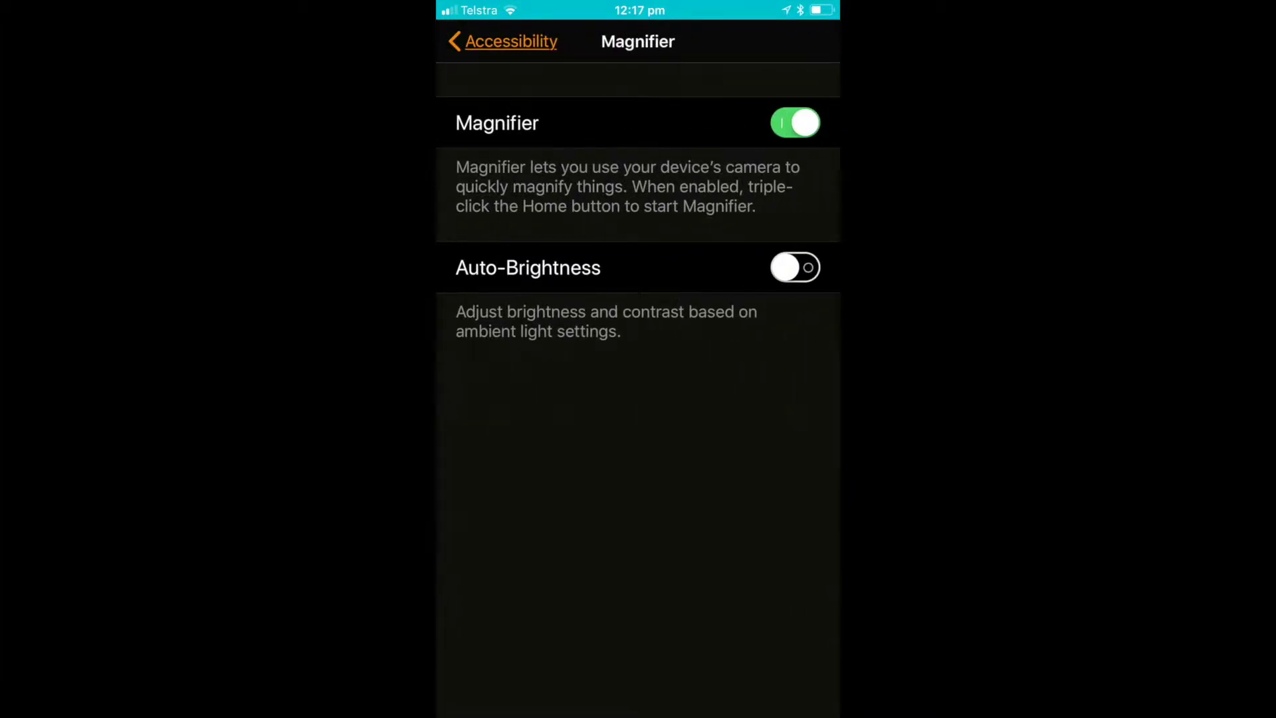
click(795, 123)
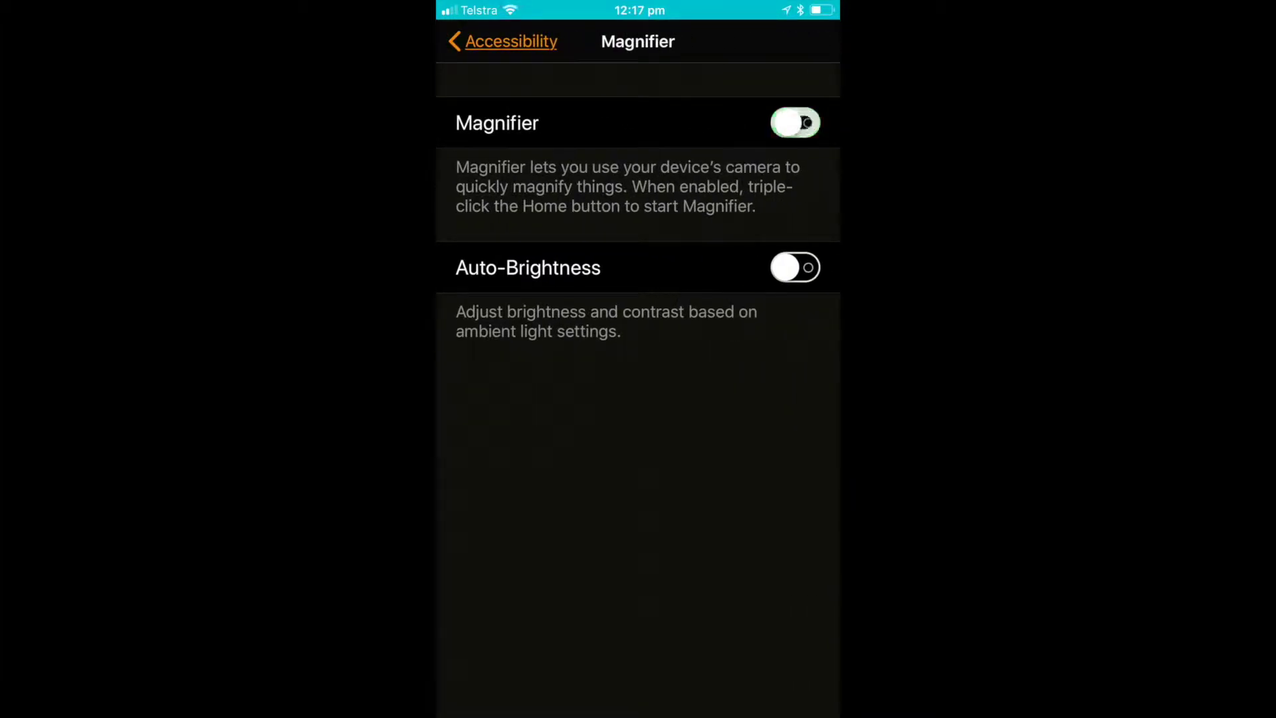
click(794, 123)
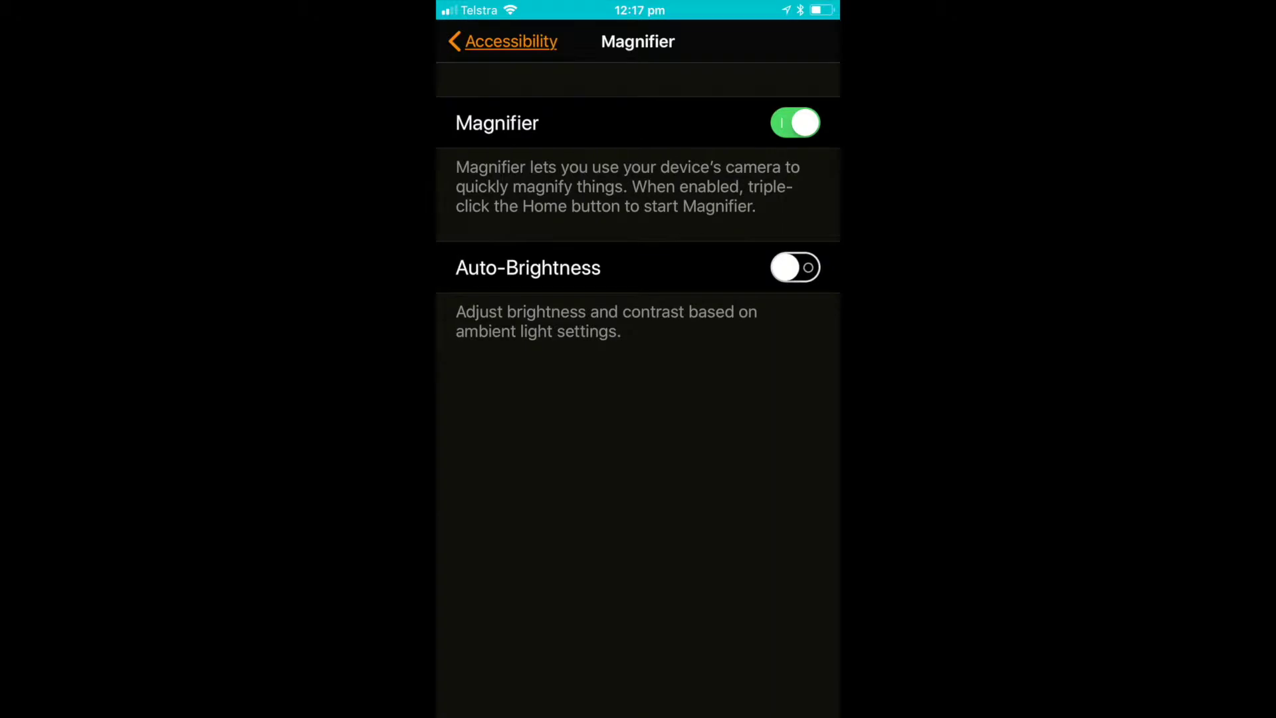
Step: Triple-click Home to bring up the Accessibility Shortcuts chooser
key(Home)
key(Home)
key(Home)
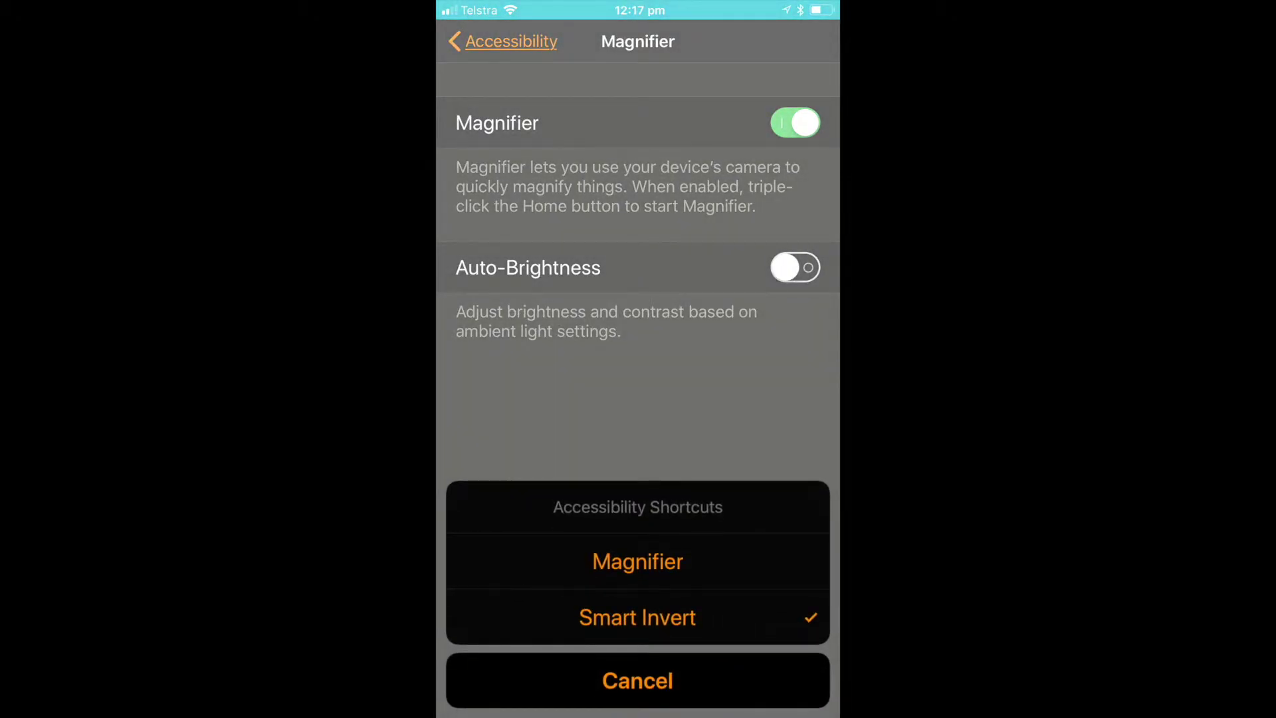